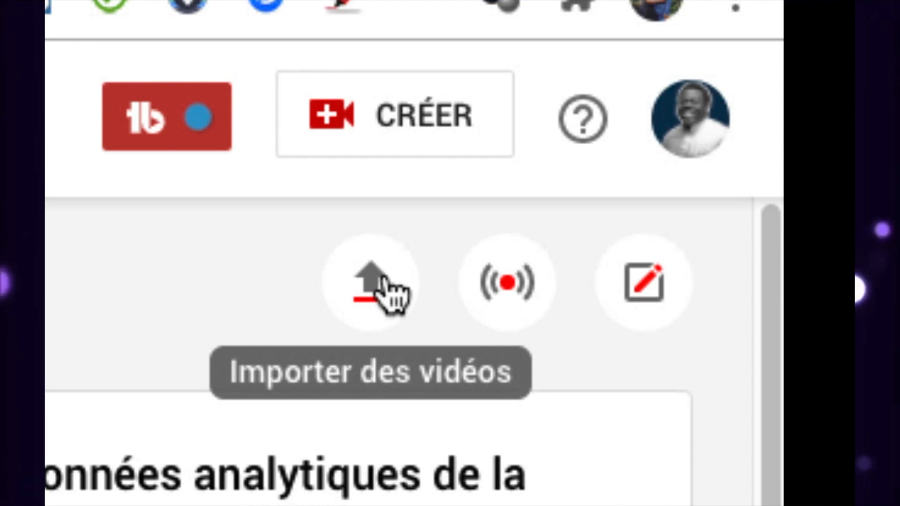
- Import the video file Page.mp4 into the channel to start a new upload
left_click(401, 131)
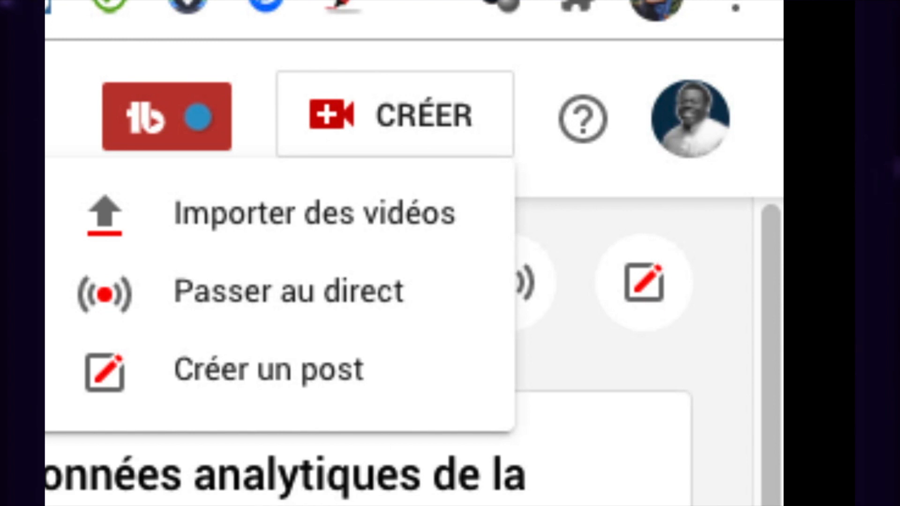
key("Escape")
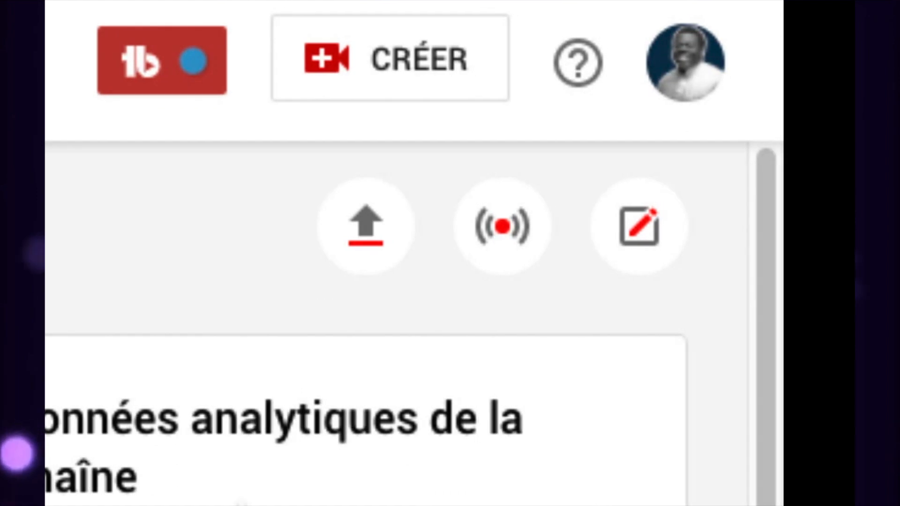
left_click(371, 227)
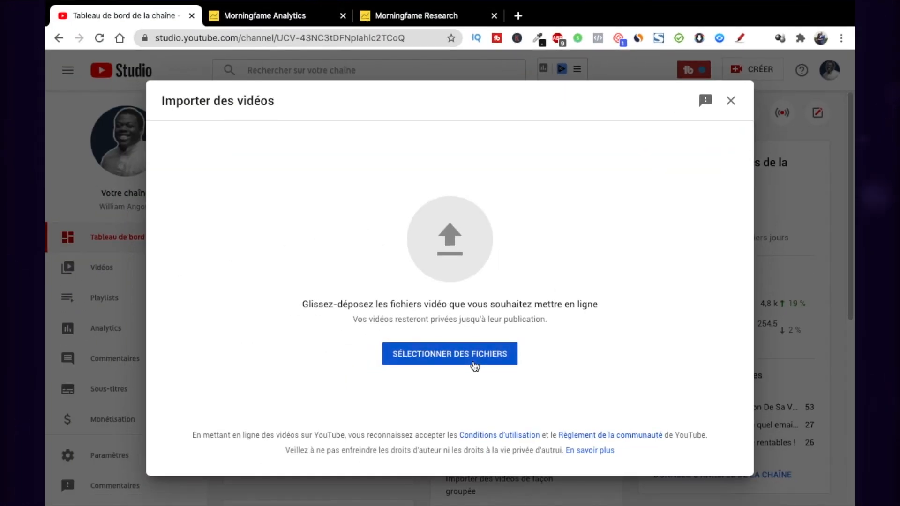
left_click(475, 365)
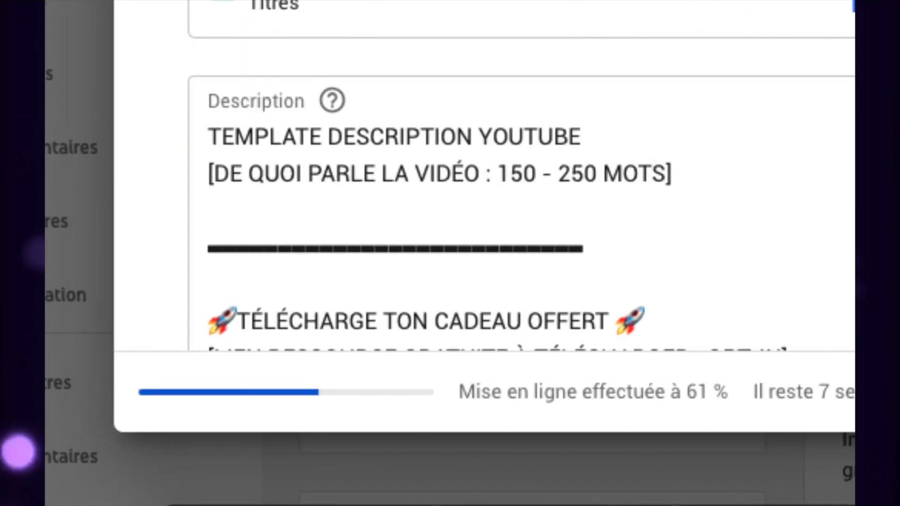
- Examine the upload's detail settings, from title and description through audience, commercial communication, tags, licence, category and comments
scroll(587, 329, "down", 4)
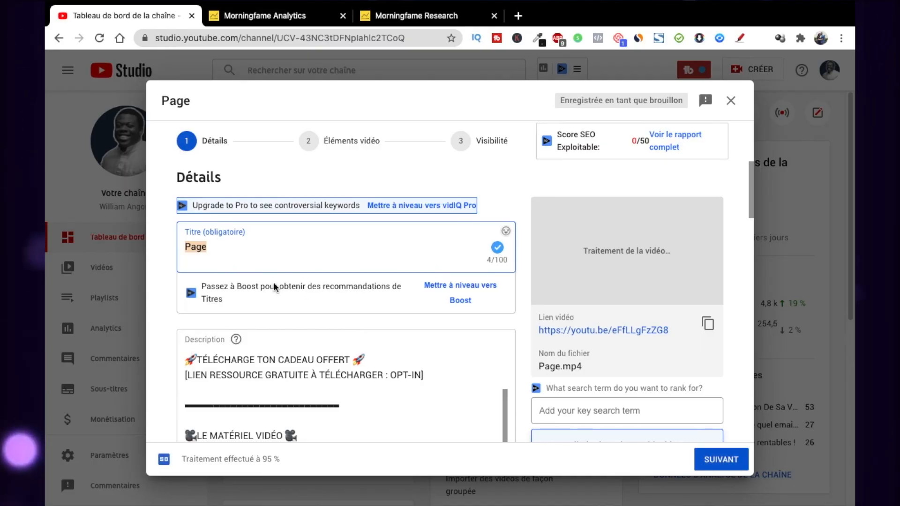
scroll(259, 243, "down", 10)
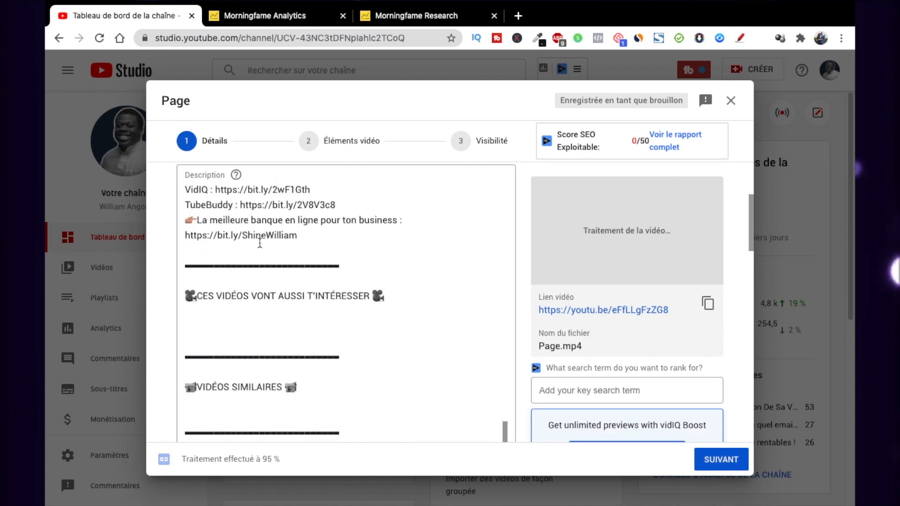
scroll(260, 243, "down", 15)
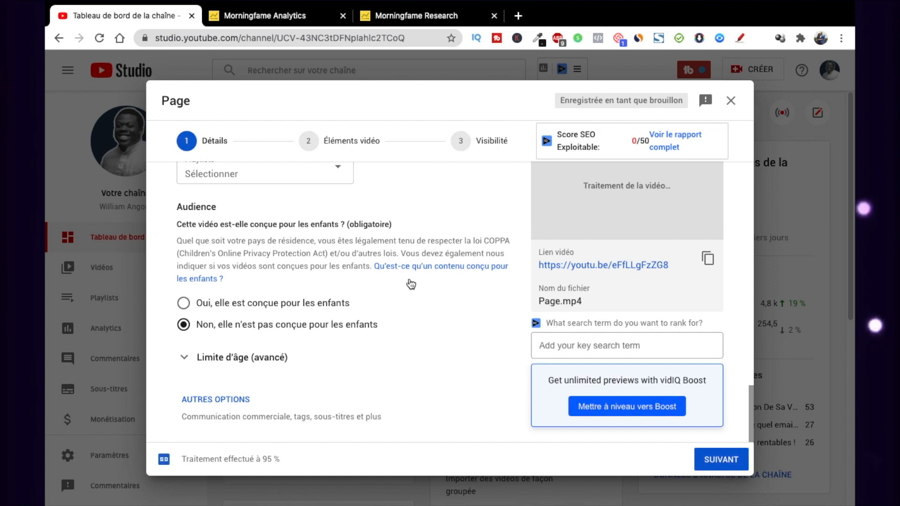
scroll(411, 284, "down", 3)
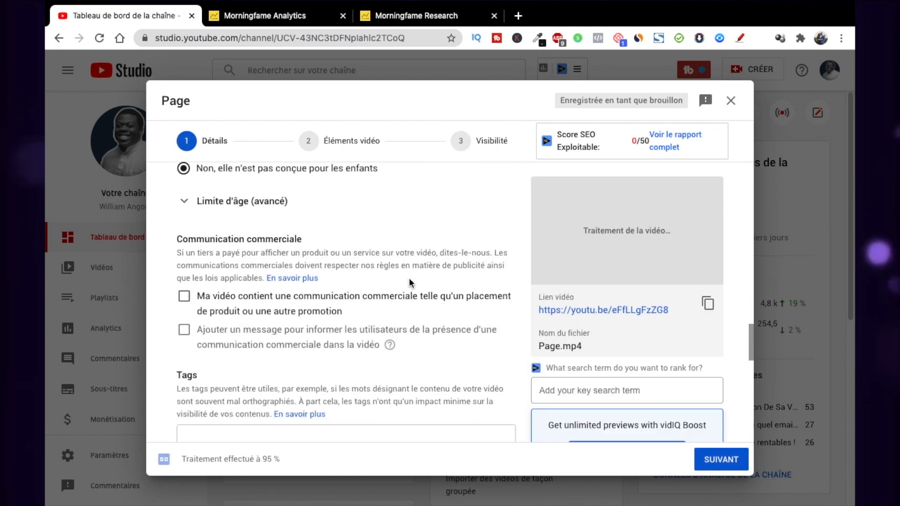
scroll(409, 283, "down", 10)
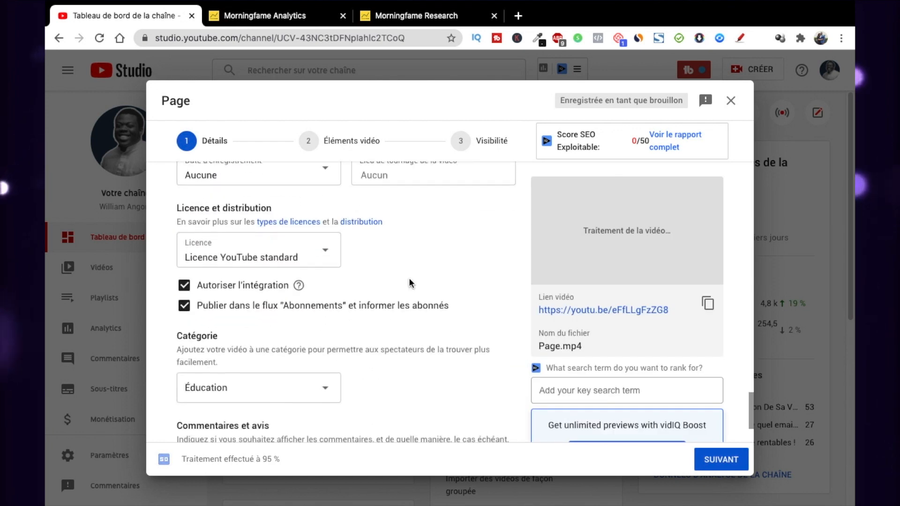
scroll(409, 281, "down", 2)
scroll(410, 281, "down", 1)
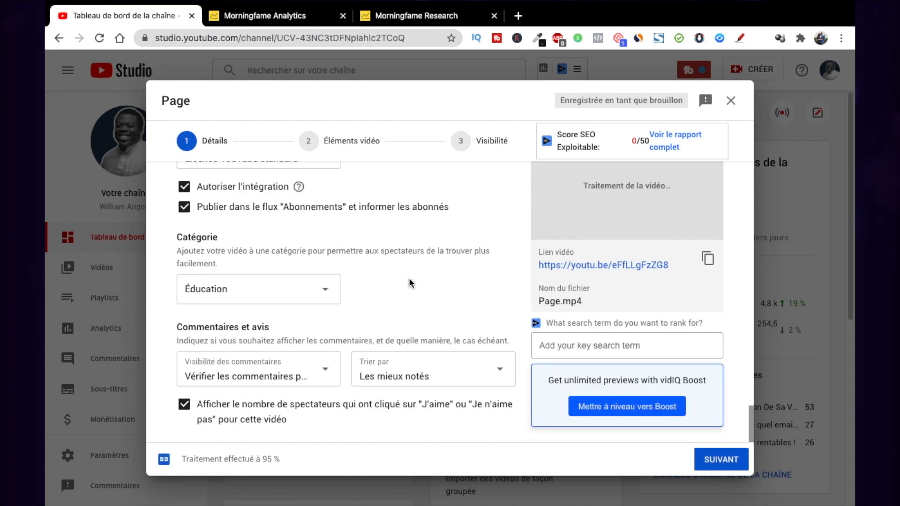
scroll(409, 283, "up", 15)
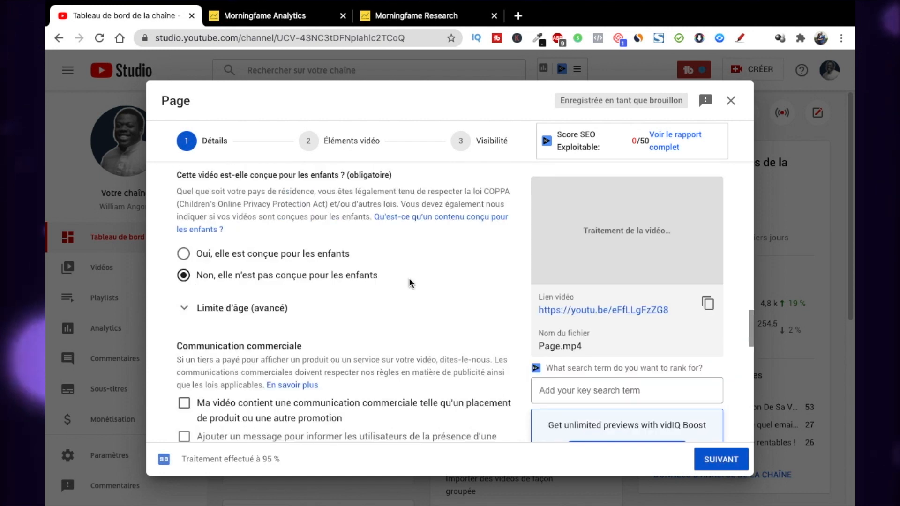
scroll(409, 279, "up", 10)
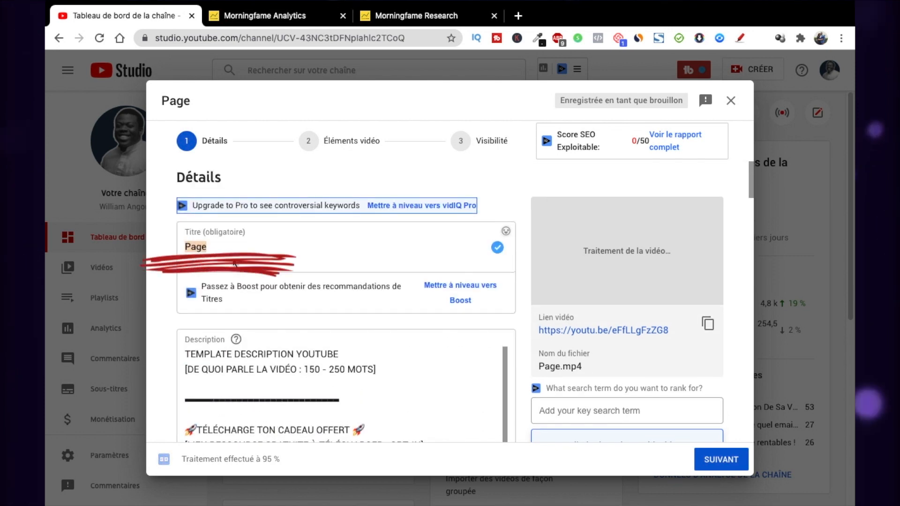
- Replace the video title with "Comment Publier Une Vidéo Sur YouTube - Tuto 2020", copied from the Morningfame Research page
left_click(221, 245)
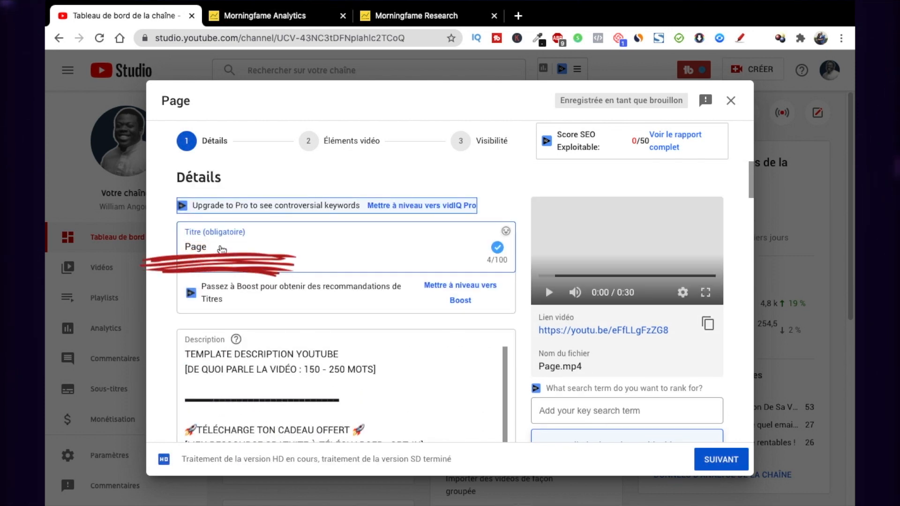
left_click(388, 20)
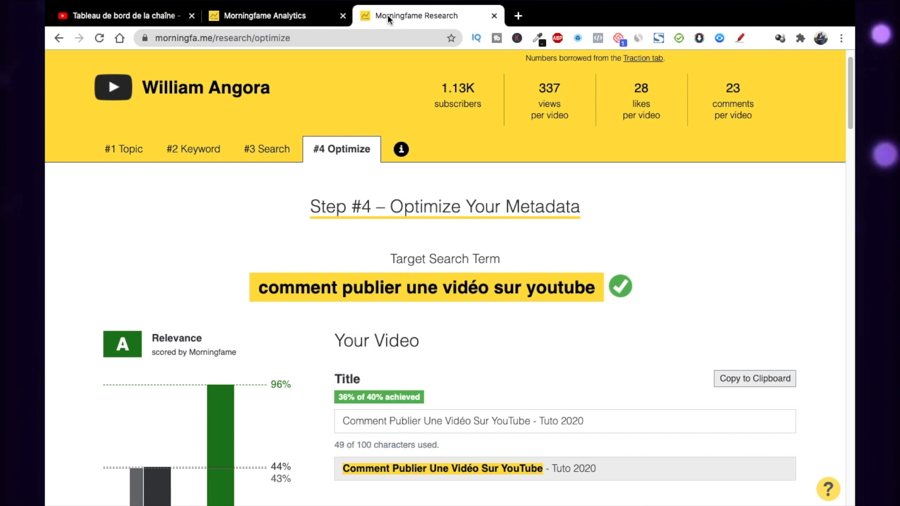
left_click(131, 14)
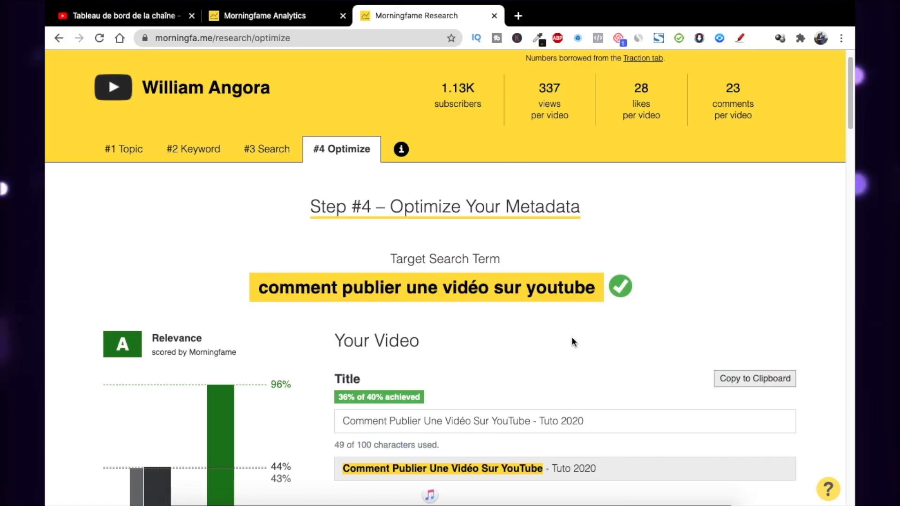
scroll(571, 338, "down", 2)
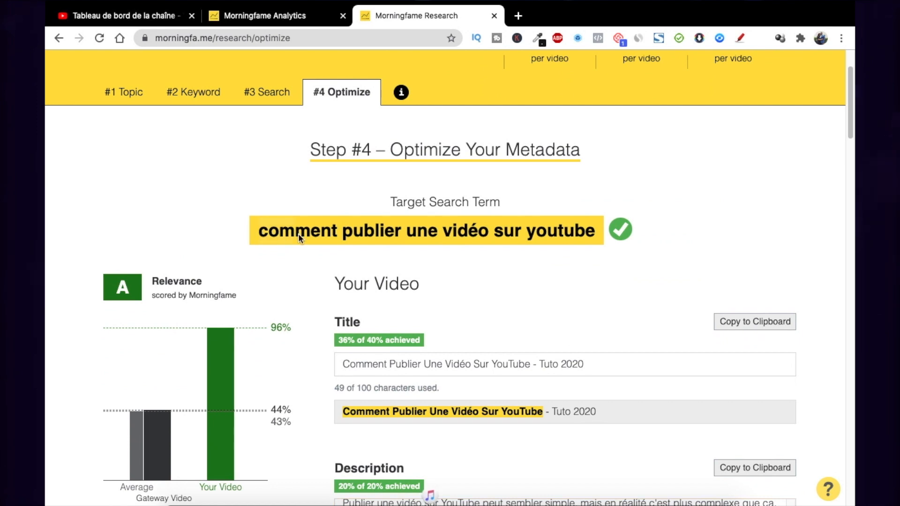
mouse_move(530, 244)
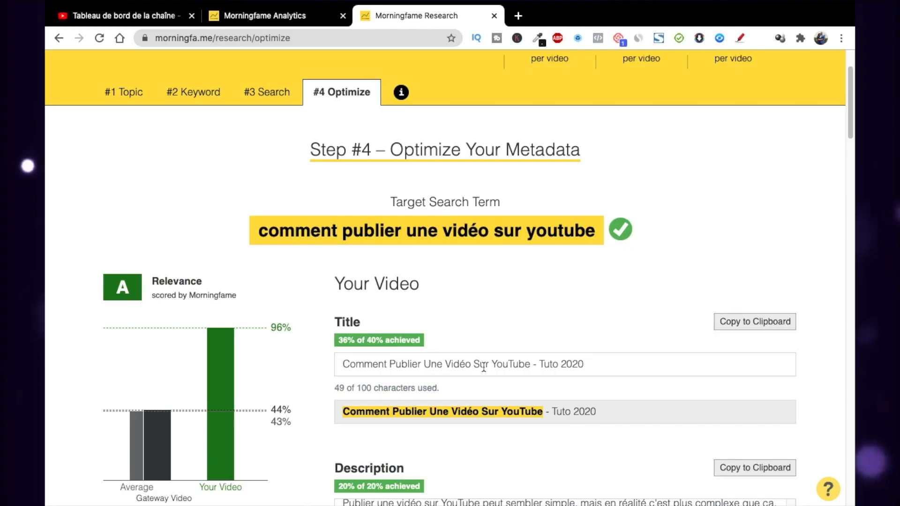
triple_click(484, 368)
key("ctrl+c")
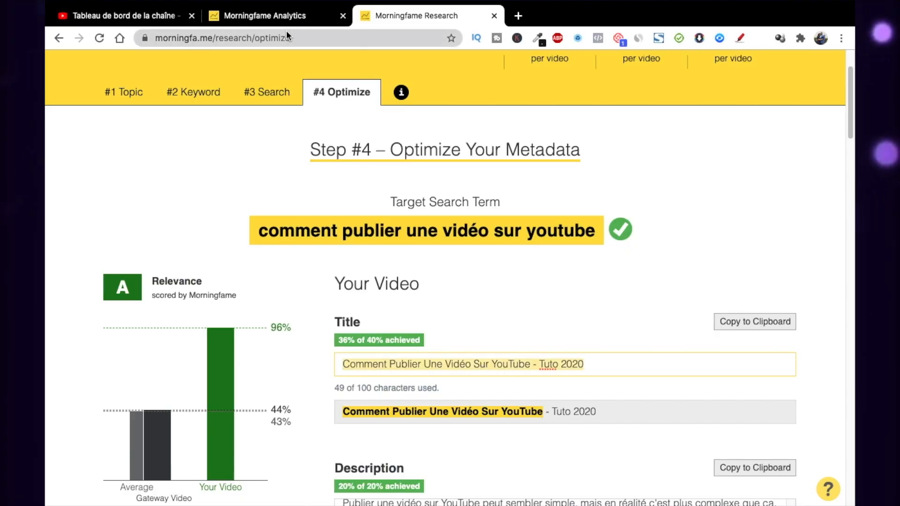
left_click(278, 19)
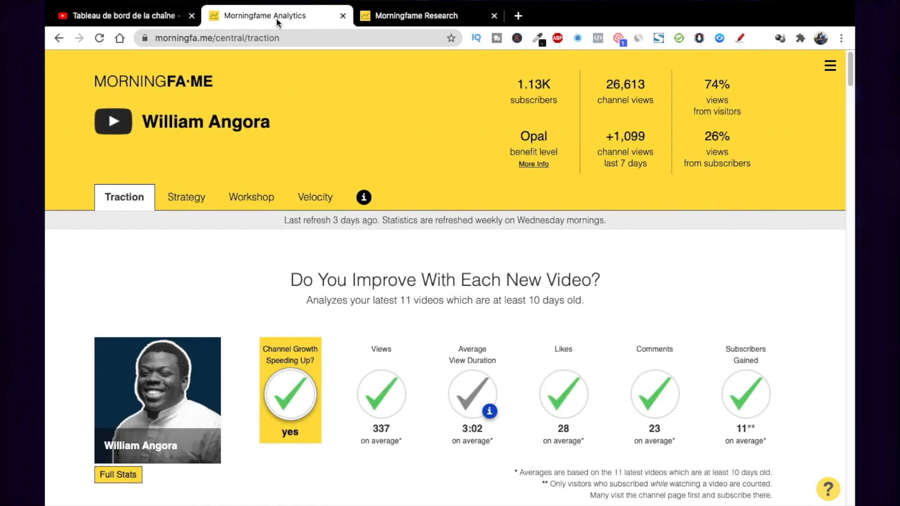
left_click(157, 22)
key("ctrl+a")
key("ctrl+v")
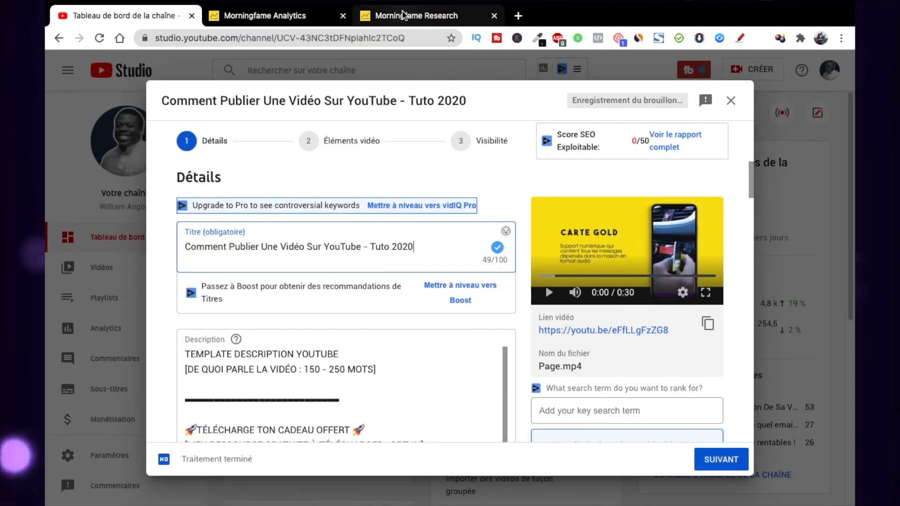
- Examine the opening of the description template, including the 150 - 250 word summary placeholder and the free gift link section
scroll(328, 389, "down", 2)
scroll(328, 389, "up", 2)
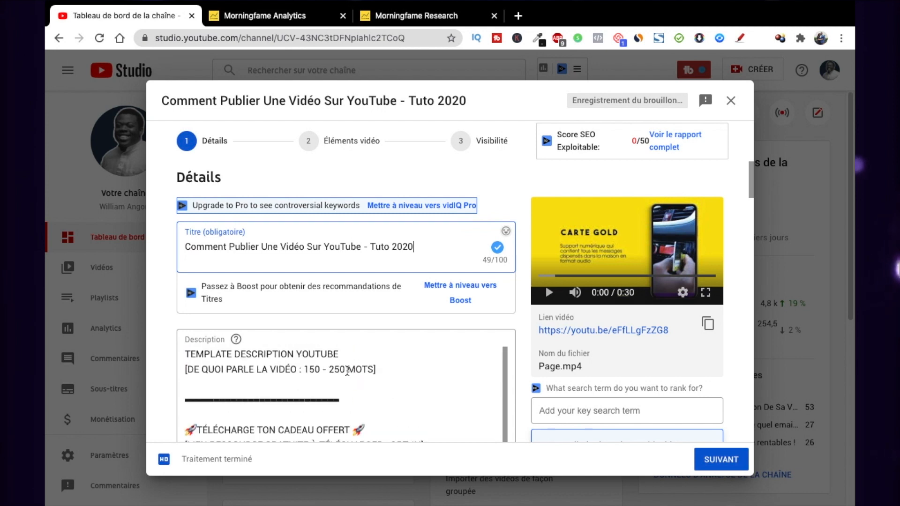
scroll(297, 313, "down", 1)
scroll(296, 312, "down", 1)
scroll(259, 273, "down", 10)
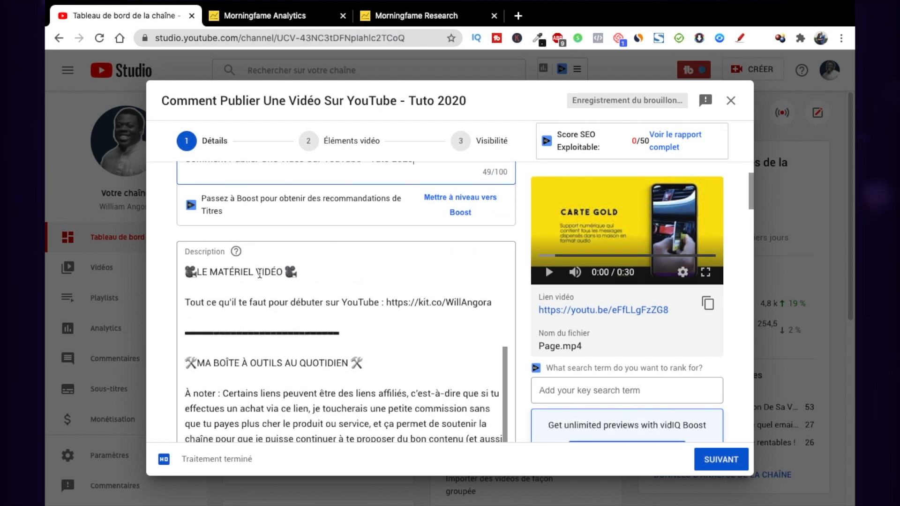
scroll(260, 272, "up", 3)
scroll(260, 273, "up", 5)
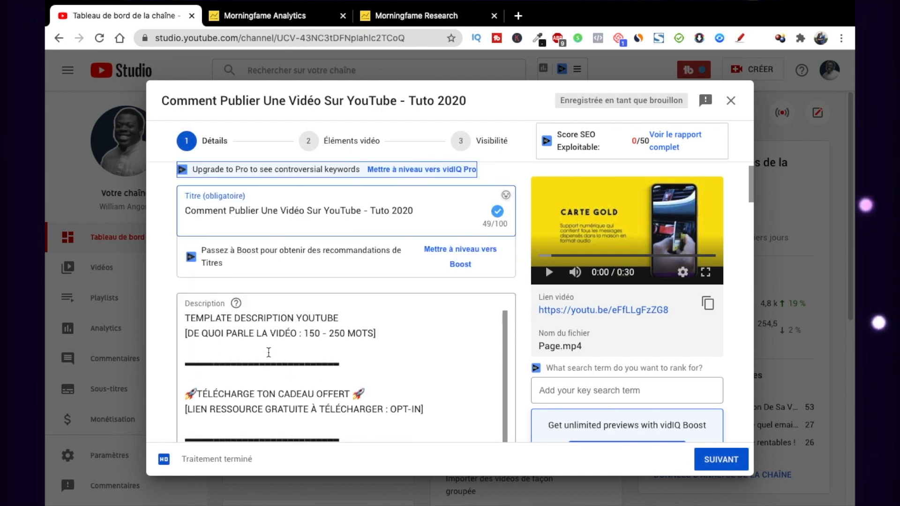
left_click_drag(187, 321, 372, 337)
left_click(372, 341)
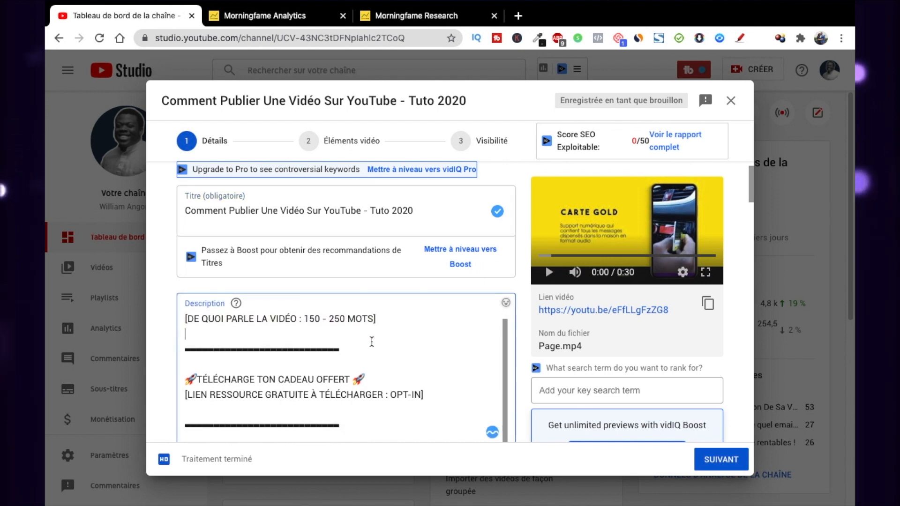
scroll(253, 359, "down", 1)
left_click_drag(188, 355, 422, 369)
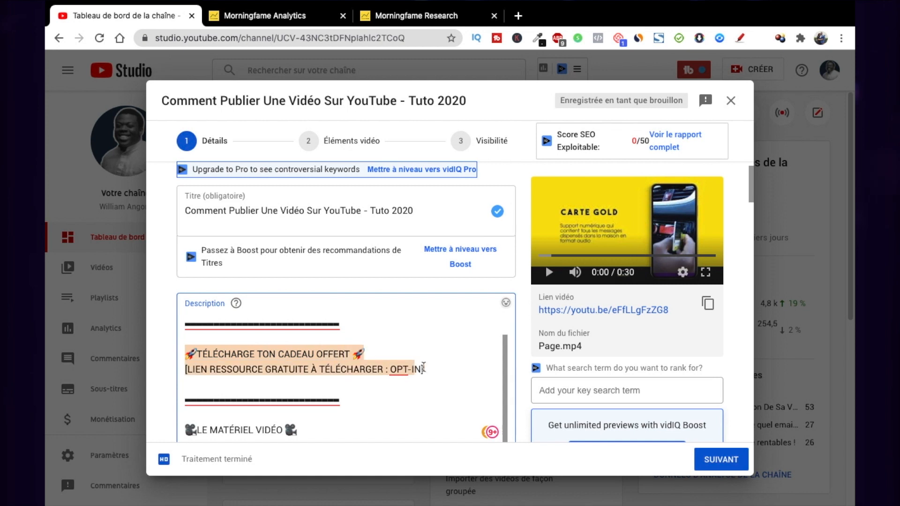
- Examine the rest of the description template: video equipment, daily toolbox, suggested and similar videos, biography, social links and hashtags
scroll(444, 376, "down", 5)
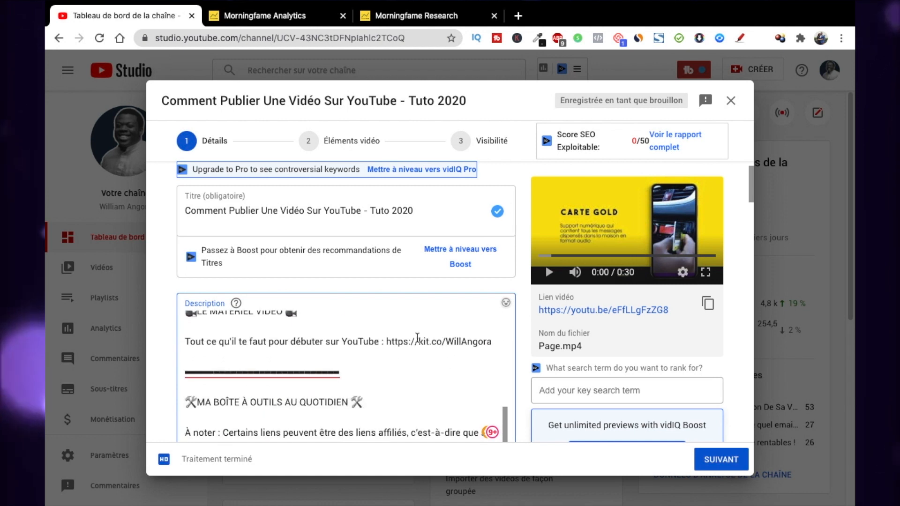
scroll(433, 347, "down", 9)
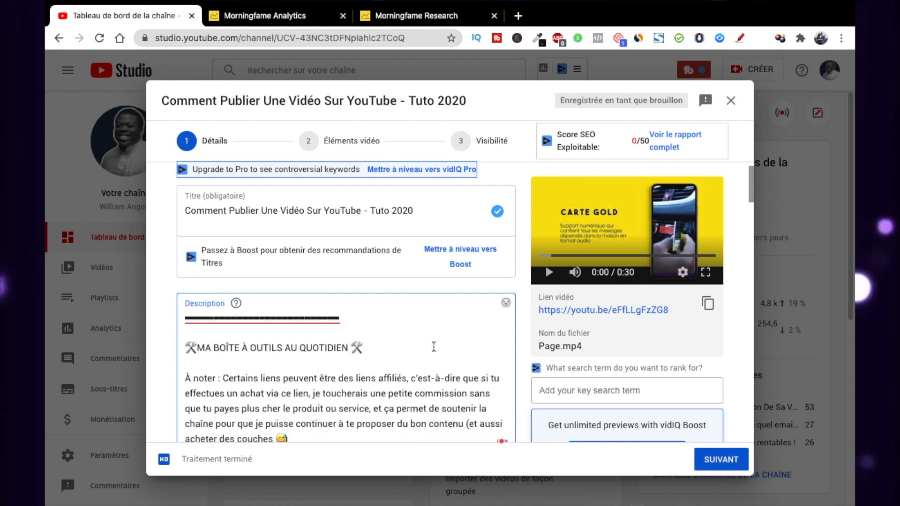
scroll(330, 382, "up", 3)
scroll(330, 383, "down", 3)
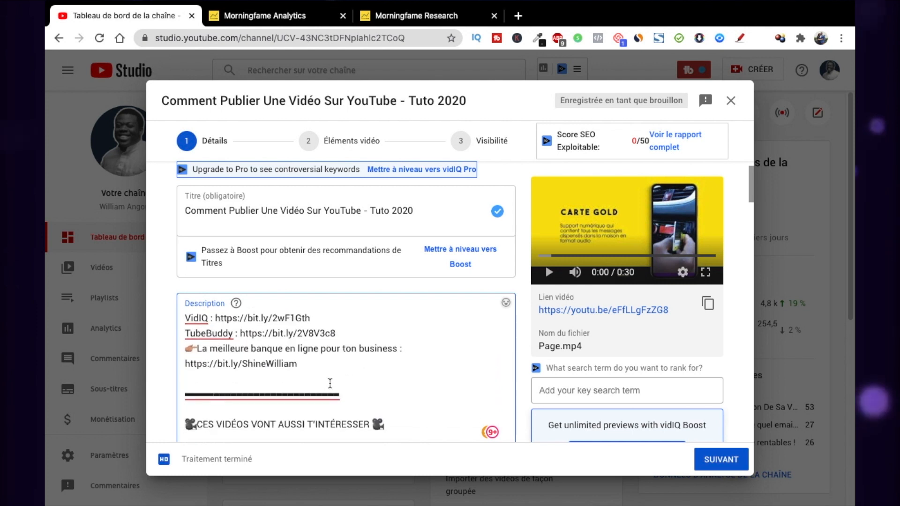
scroll(330, 383, "down", 8)
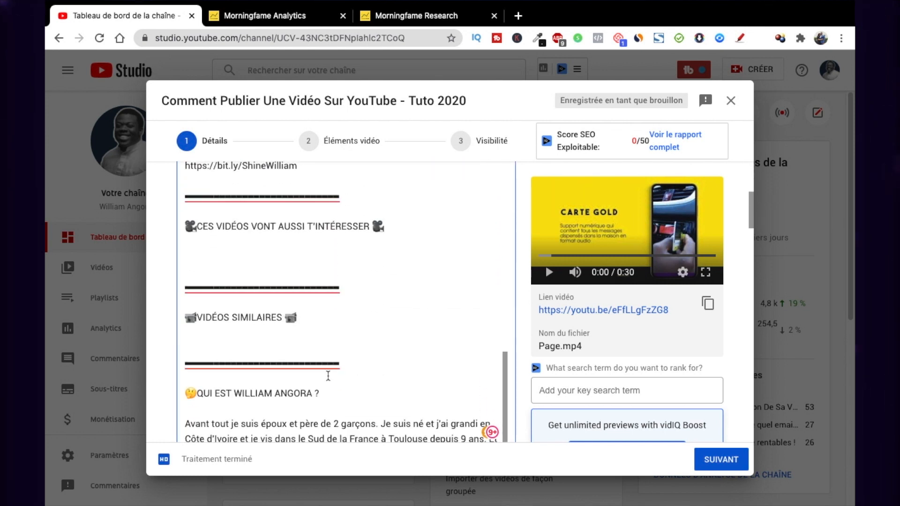
left_click_drag(294, 338, 192, 295)
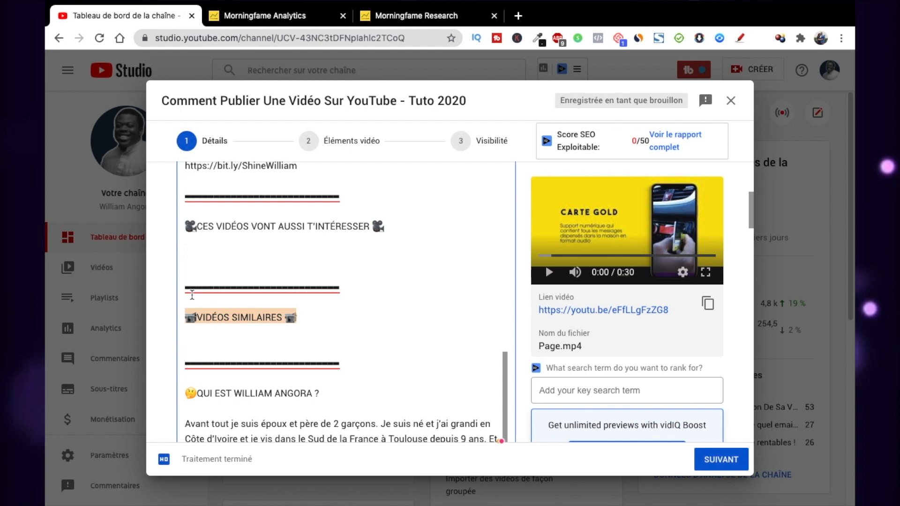
left_click(251, 286)
scroll(271, 262, "down", 12)
scroll(271, 261, "up", 2)
scroll(271, 261, "down", 2)
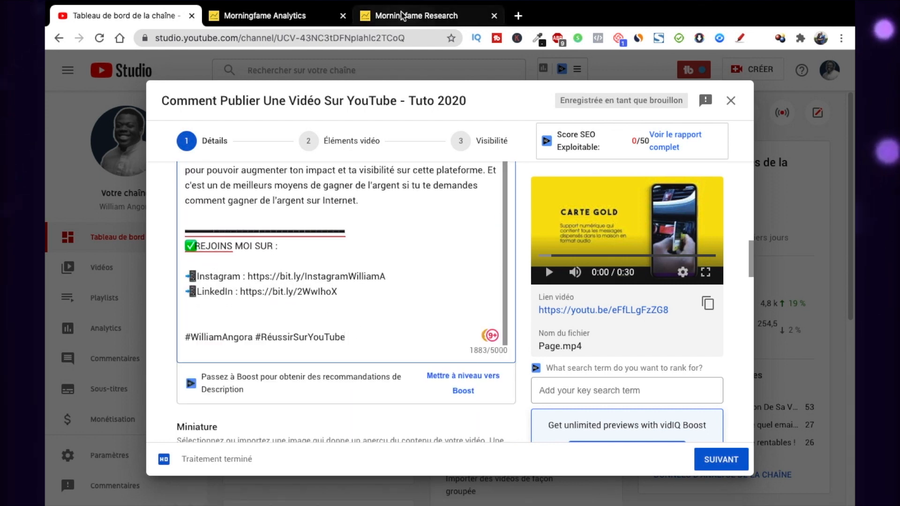
- Replace the #RéussirSurYouTube hashtag at the end of the description with #YouTubeStudio, copied from Morningfame's associated hashtags
left_click(412, 16)
scroll(587, 310, "down", 6)
scroll(587, 308, "down", 4)
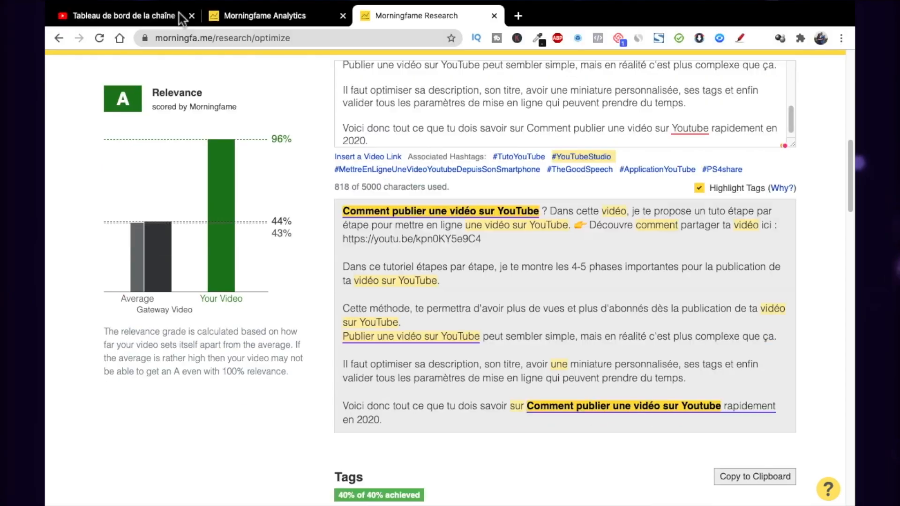
left_click(181, 10)
type("#YouTubeStudio")
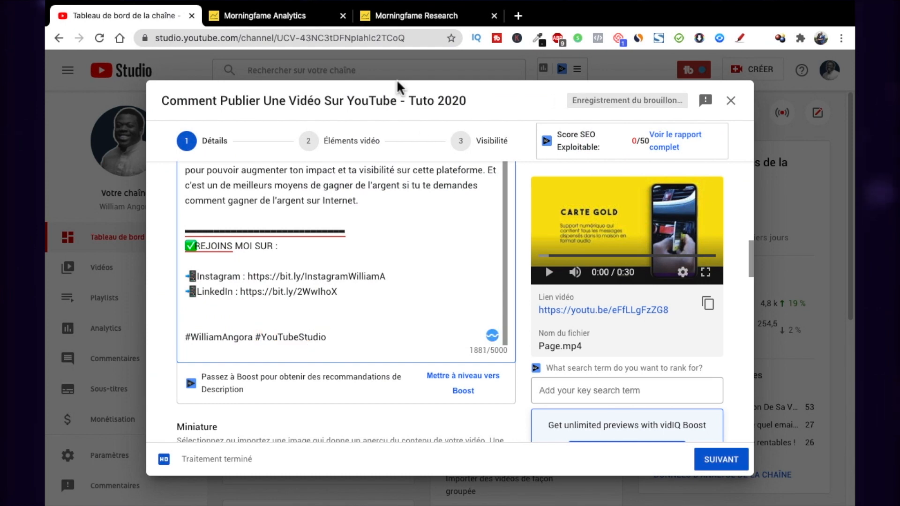
- Copy #TutoYouTube from Morningfame's associated hashtags and add it after #YouTubeStudio at the end of the video description
left_click(413, 12)
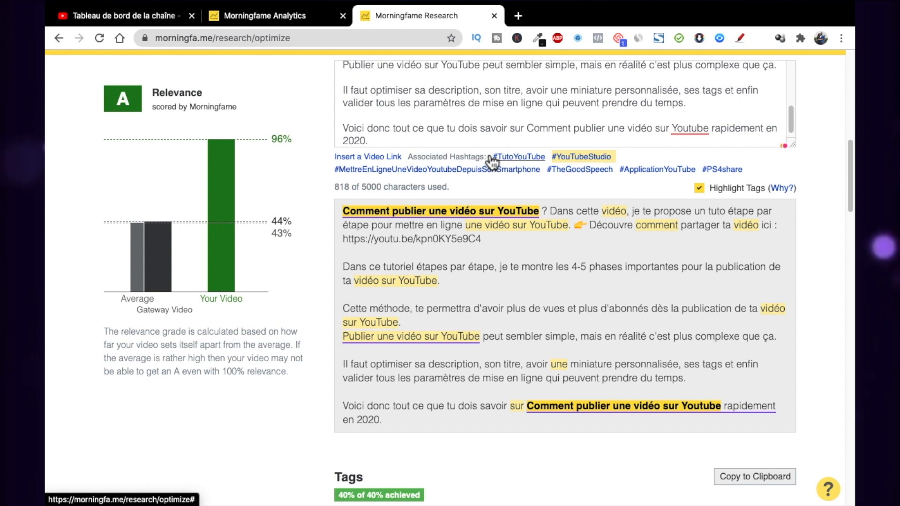
left_click(535, 154)
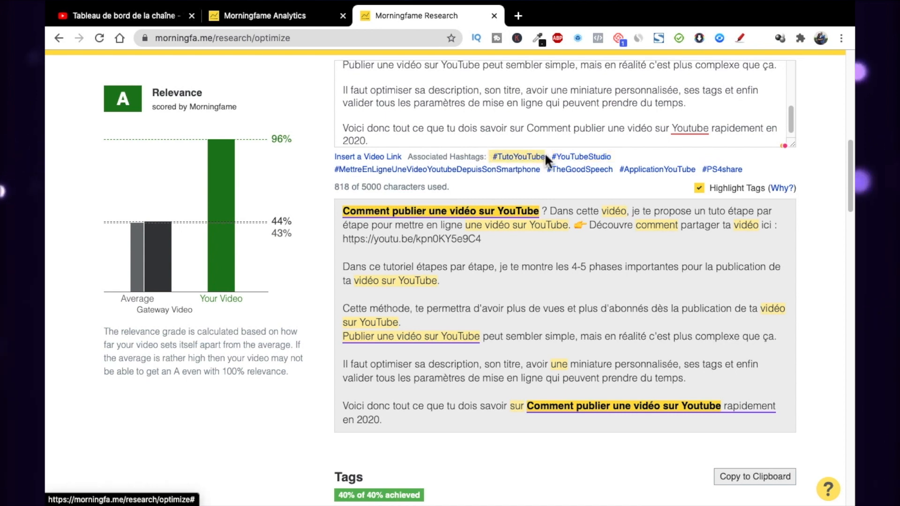
left_click(146, 16)
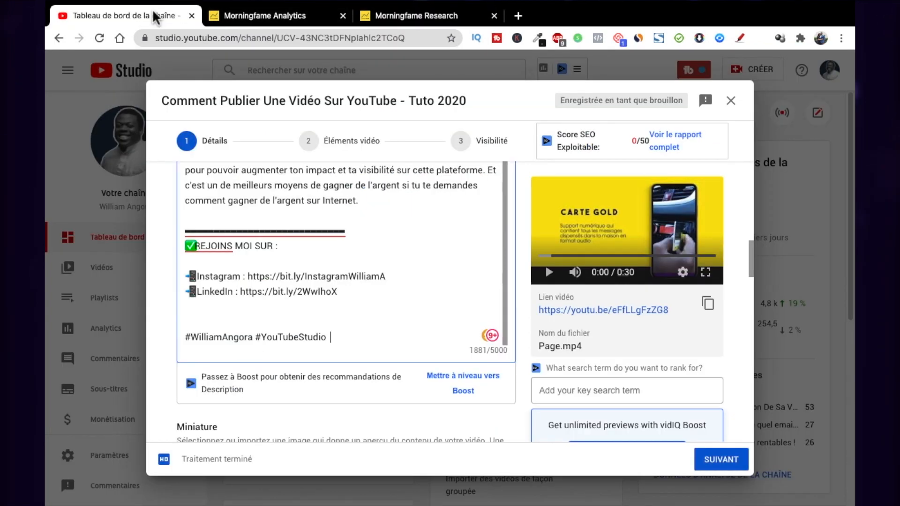
left_click(336, 338)
key("BackSpace")
key("BackSpace")
key("BackSpace")
scroll(335, 340, "up", 7)
scroll(335, 338, "up", 10)
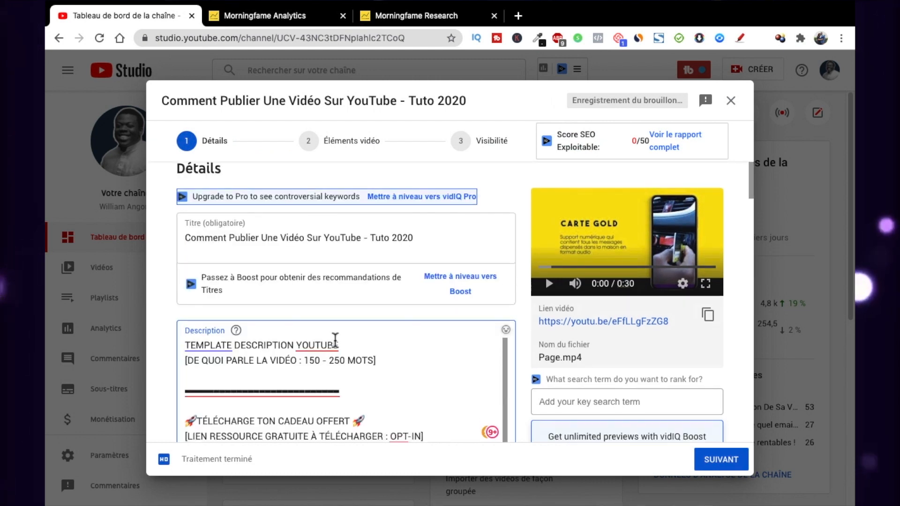
- Turn off Highlight Tags for the description on the Morningfame Research page
left_click(406, 16)
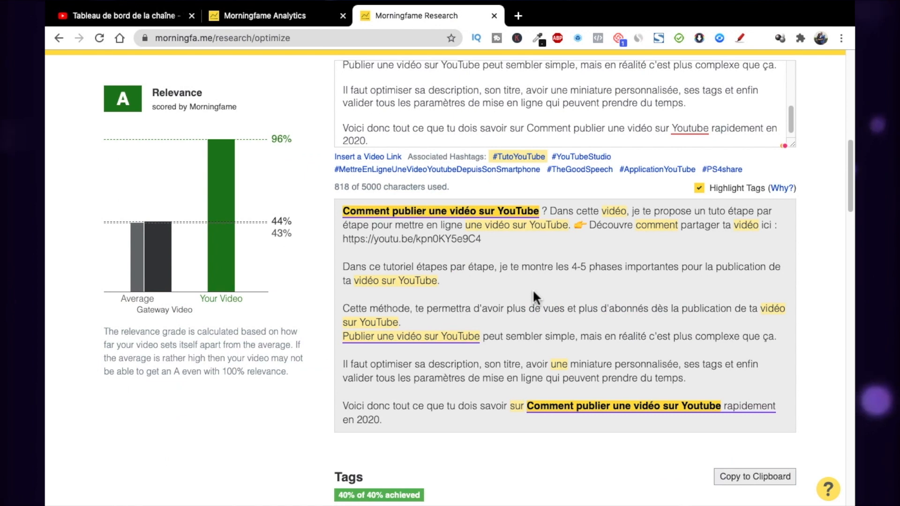
scroll(532, 290, "up", 1)
scroll(532, 290, "down", 2)
scroll(540, 244, "up", 3)
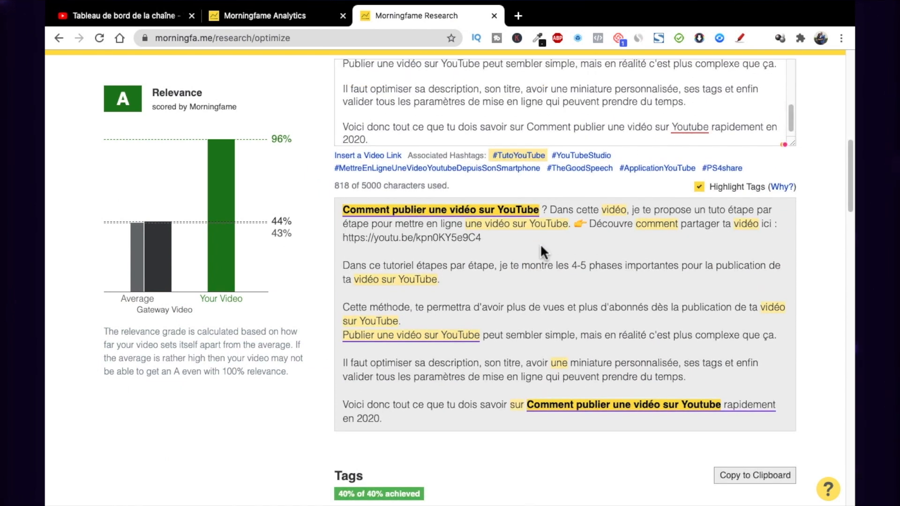
left_click(699, 223)
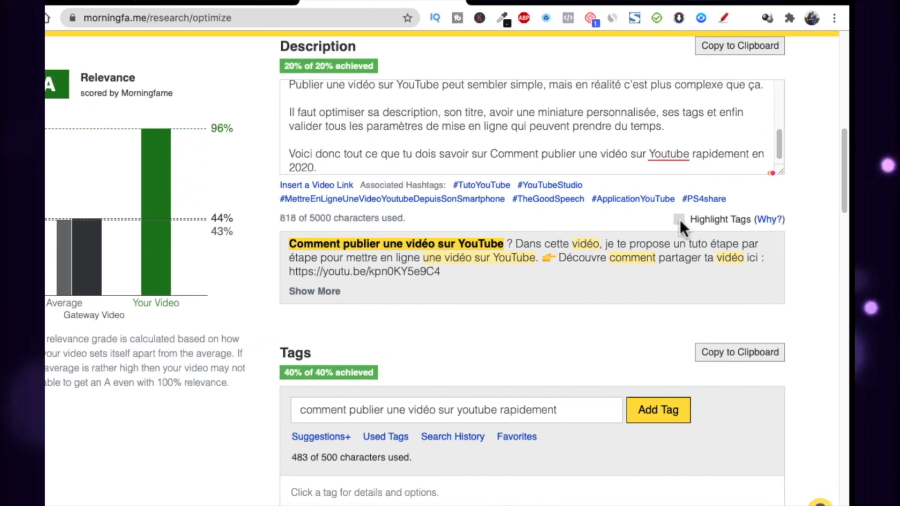
- Replace the template heading and the 150 - 250 word summary placeholder in the video description with the full description text from Morningfame
scroll(479, 263, "up", 2)
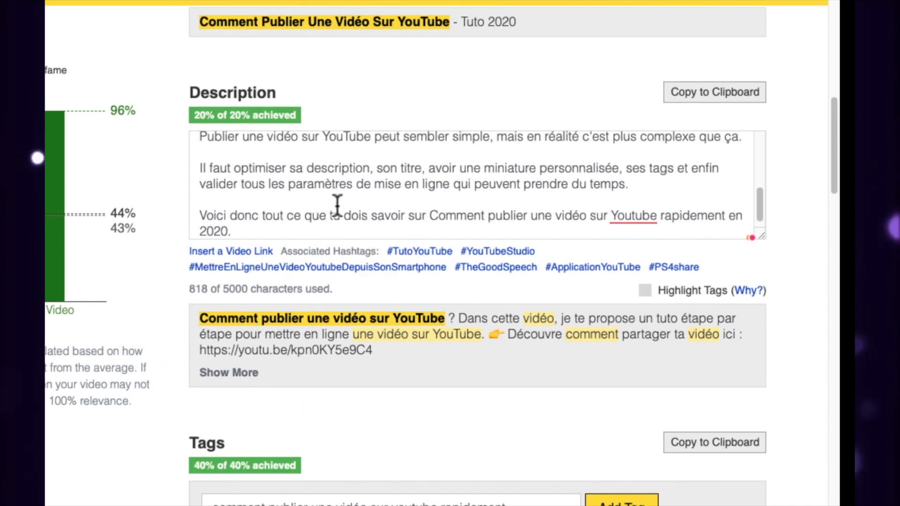
scroll(338, 206, "up", 4)
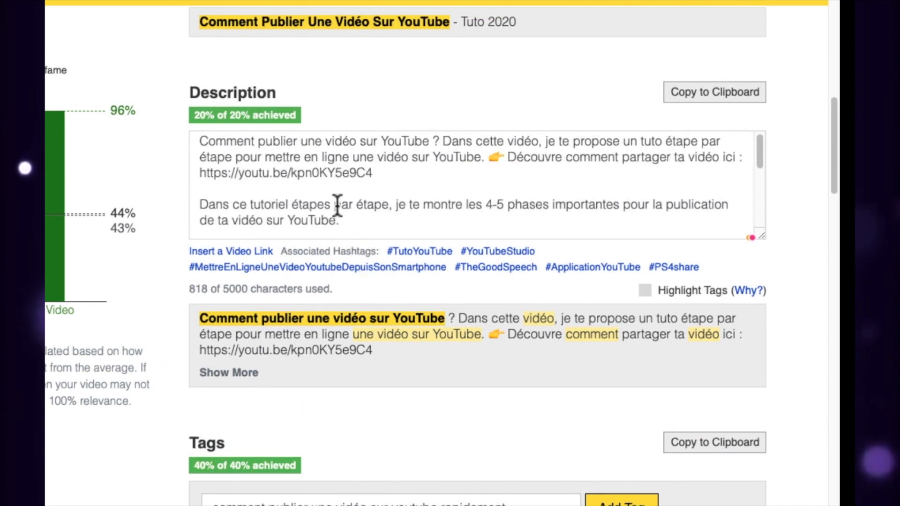
left_click(314, 201)
key("super+a")
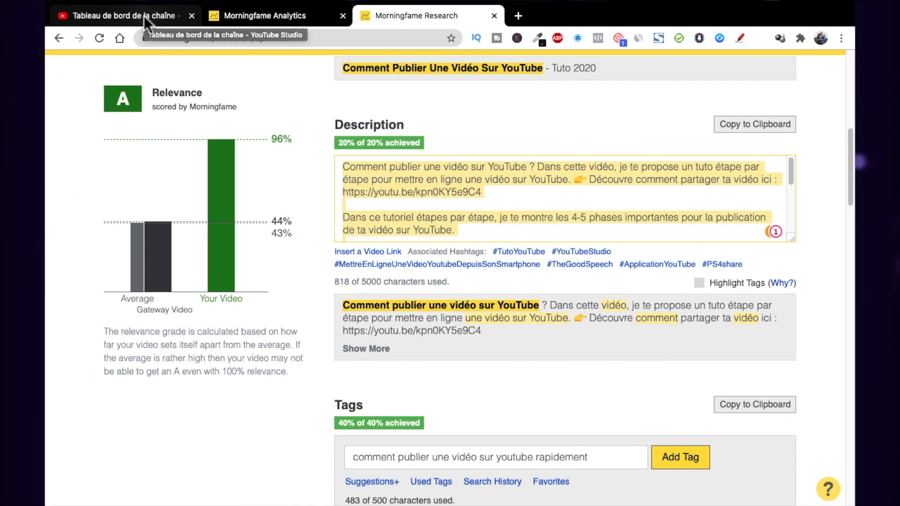
left_click(144, 15)
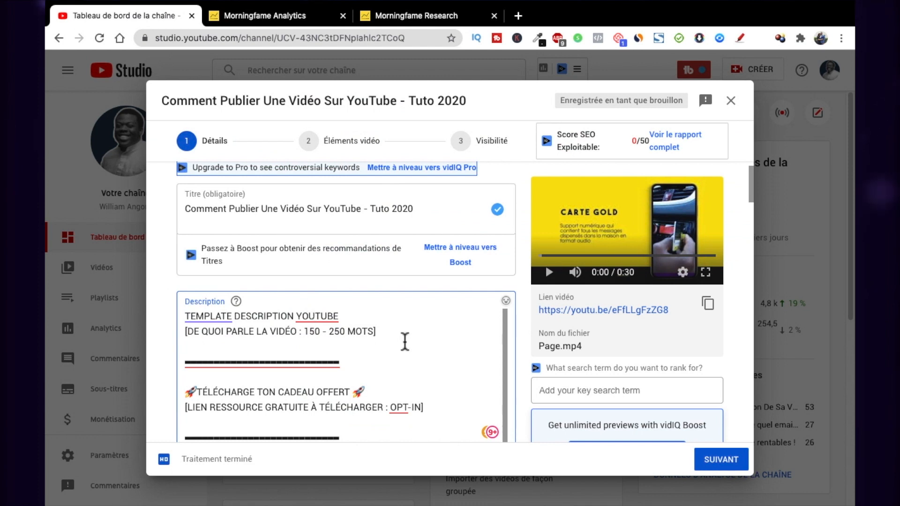
key("super+v")
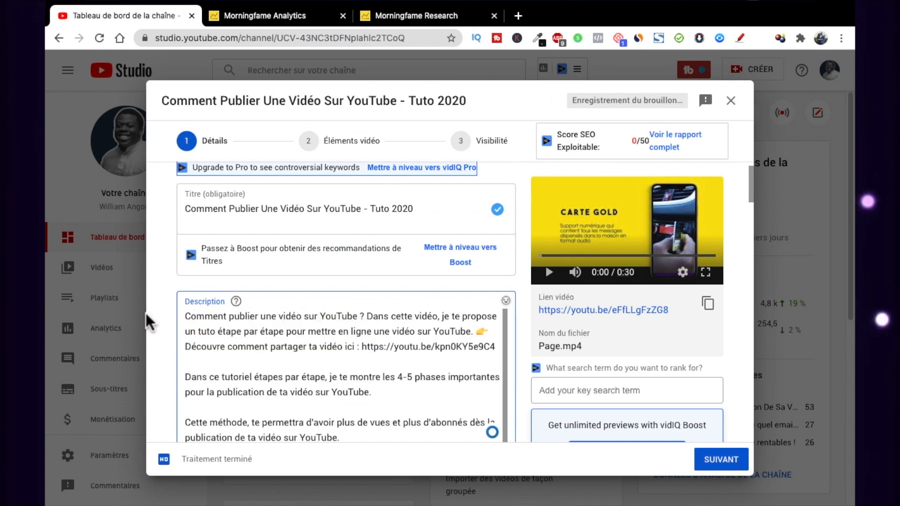
- Check the pasted summary in the description and how it joins the free gift section of the template
scroll(305, 358, "up", 2)
scroll(305, 357, "down", 2)
scroll(304, 357, "up", 2)
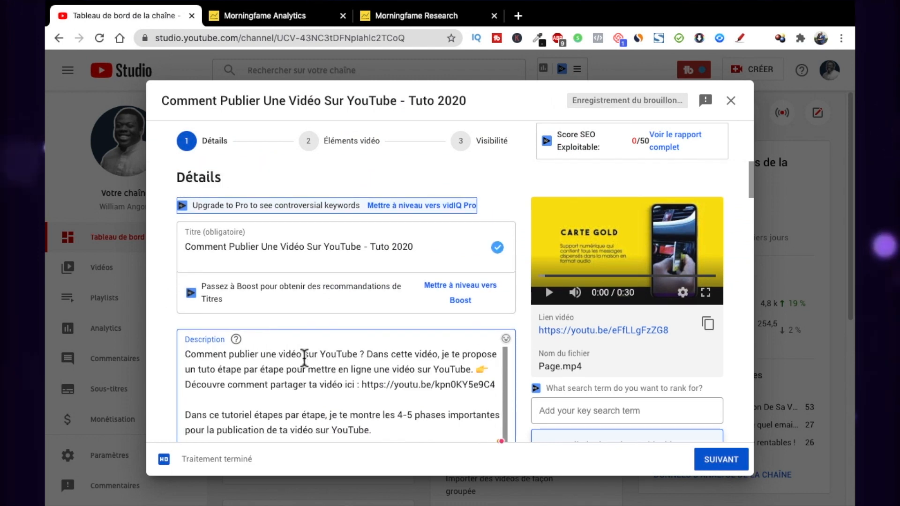
scroll(377, 279, "down", 3)
scroll(373, 303, "down", 6)
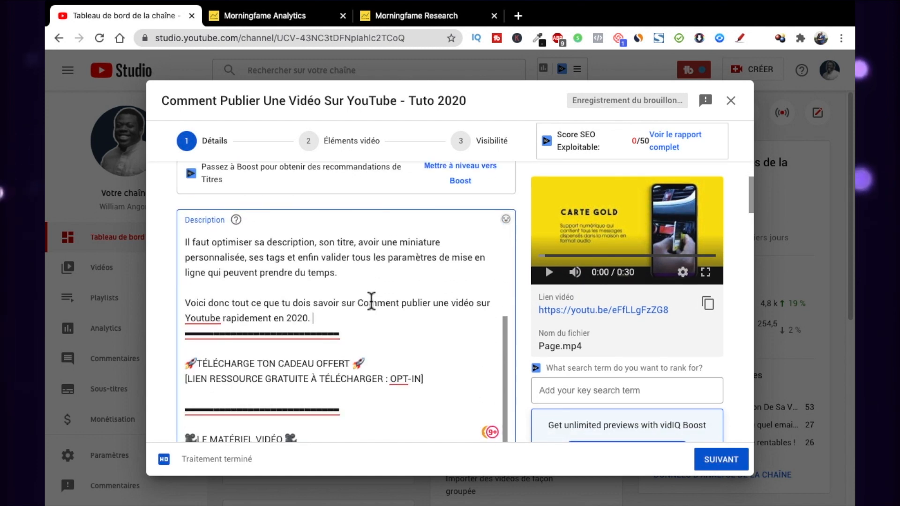
scroll(371, 300, "down", 6)
scroll(374, 307, "up", 3)
scroll(370, 312, "down", 5)
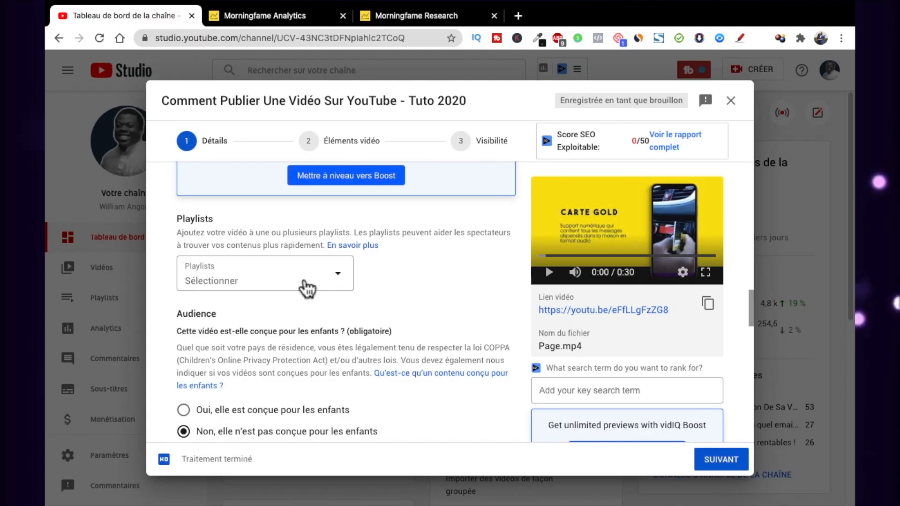
- Open the playlist selection for the video
left_click(354, 278)
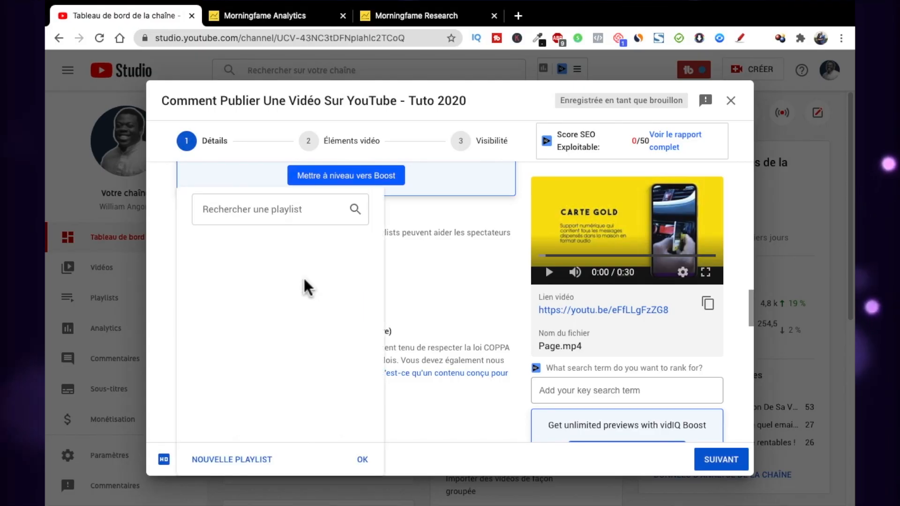
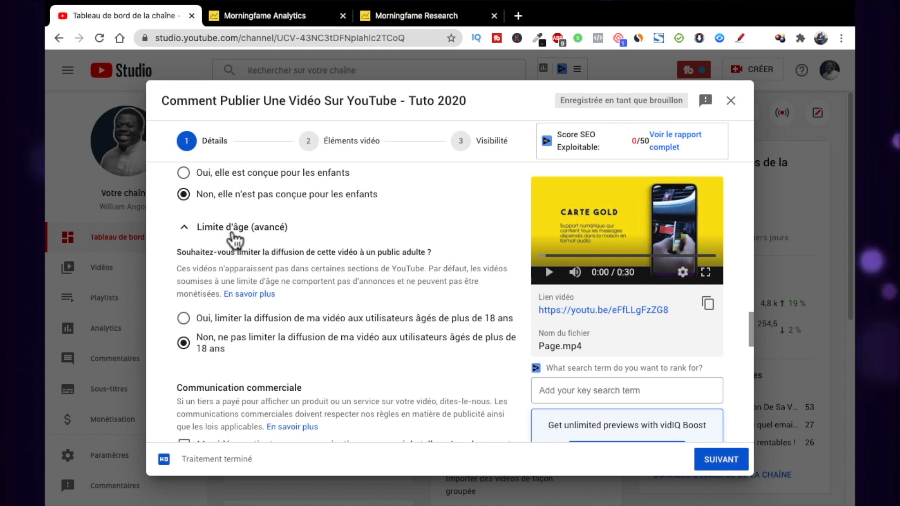
- Copy the tag list from the Morningfame Research page and paste it into the video's Tags field in YouTube Studio
scroll(235, 241, "down", 4)
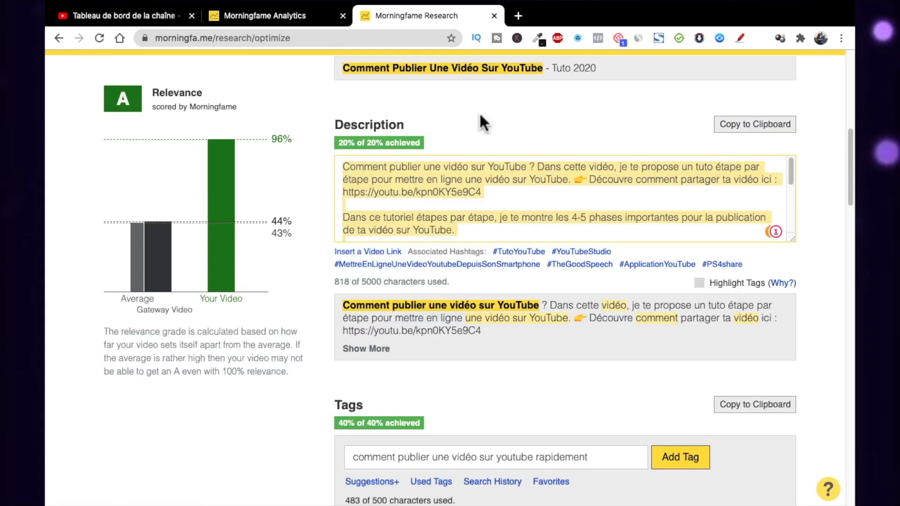
scroll(678, 367, "down", 6)
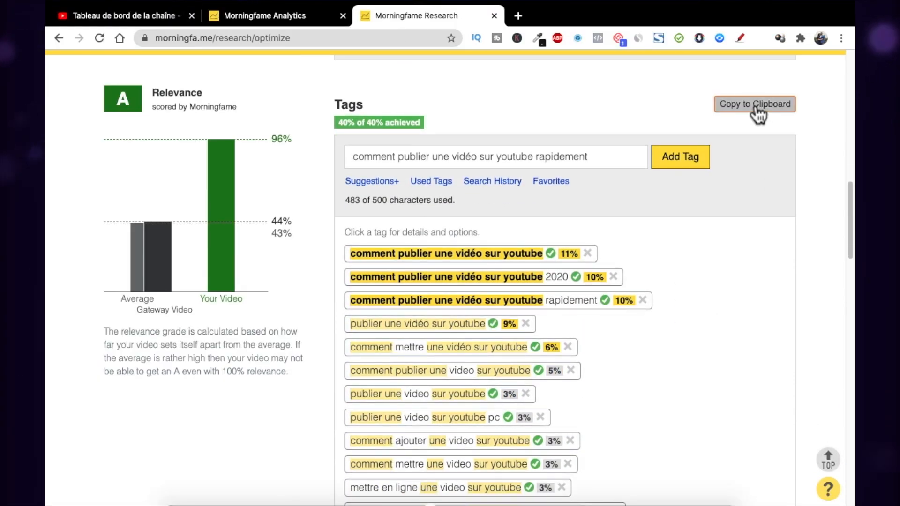
left_click(178, 13)
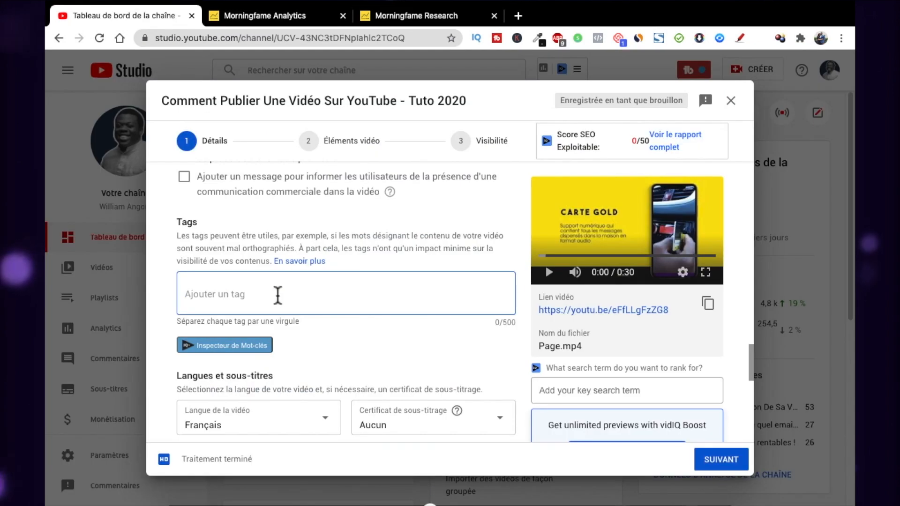
key("super+v")
scroll(461, 317, "down", 10)
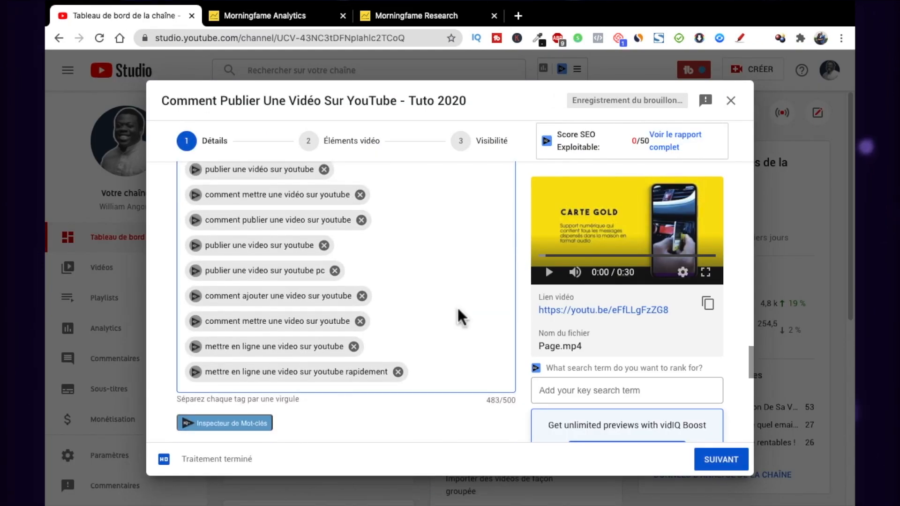
- Review the remaining details down to the comment visibility options, then proceed to the Éléments vidéo stage of the upload
scroll(459, 312, "down", 1)
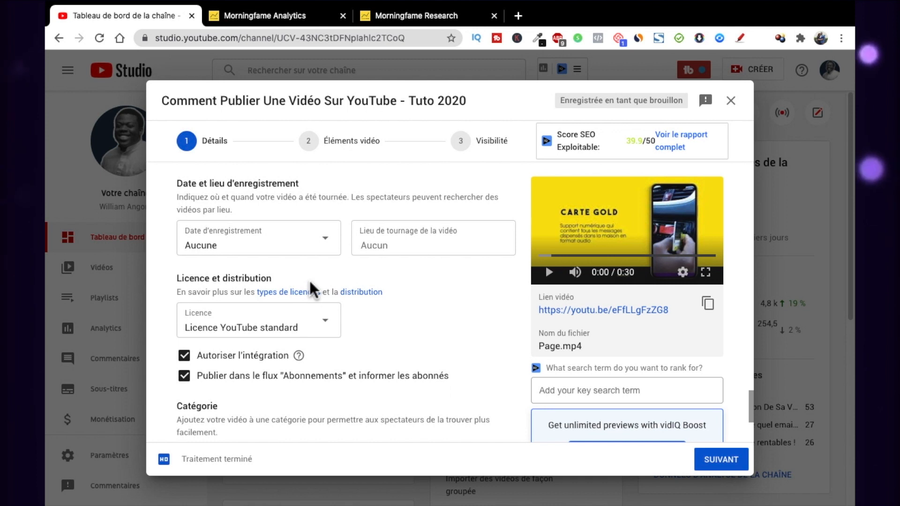
scroll(310, 284, "down", 3)
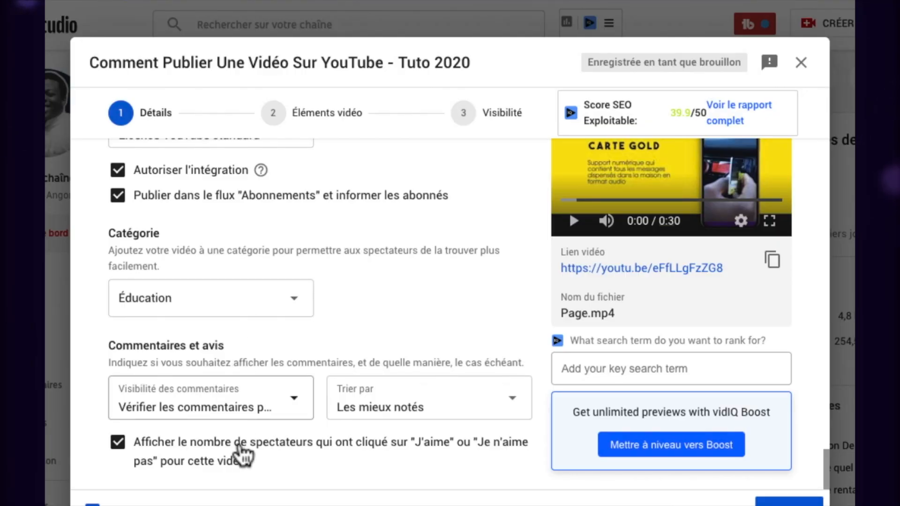
left_click(198, 413)
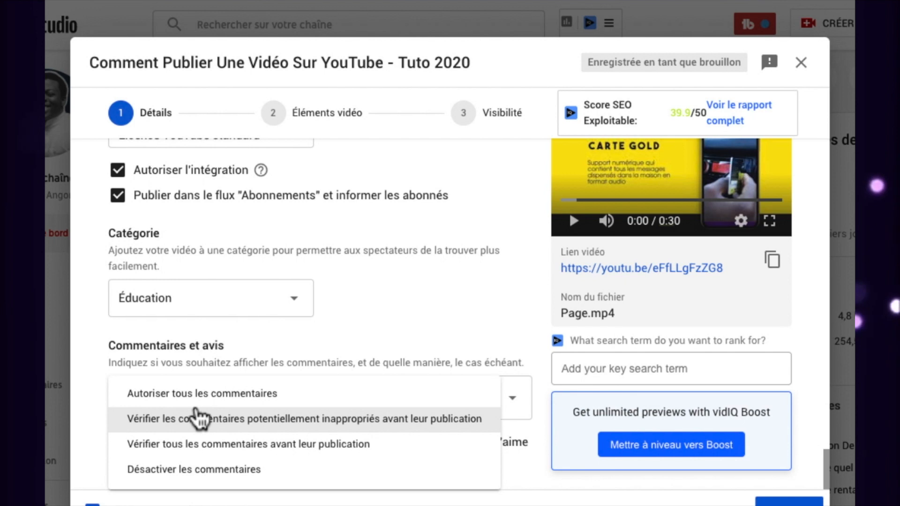
left_click(374, 312)
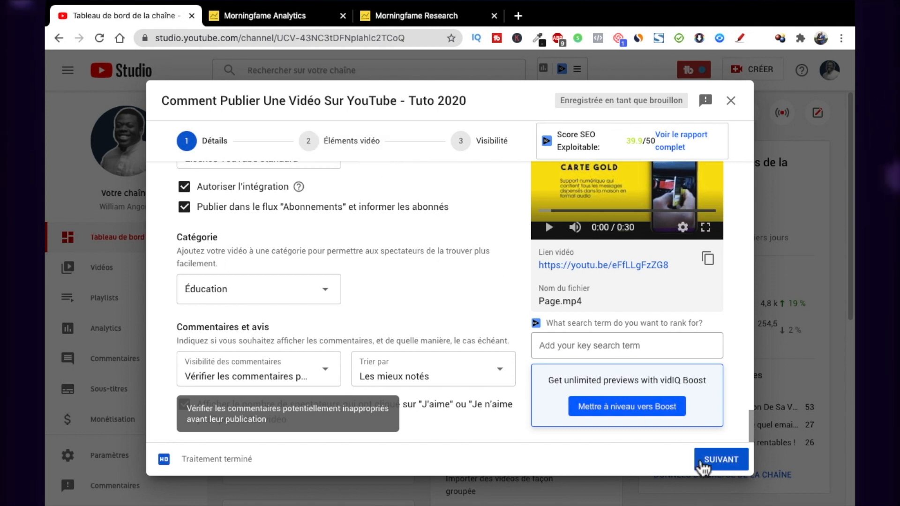
left_click(702, 465)
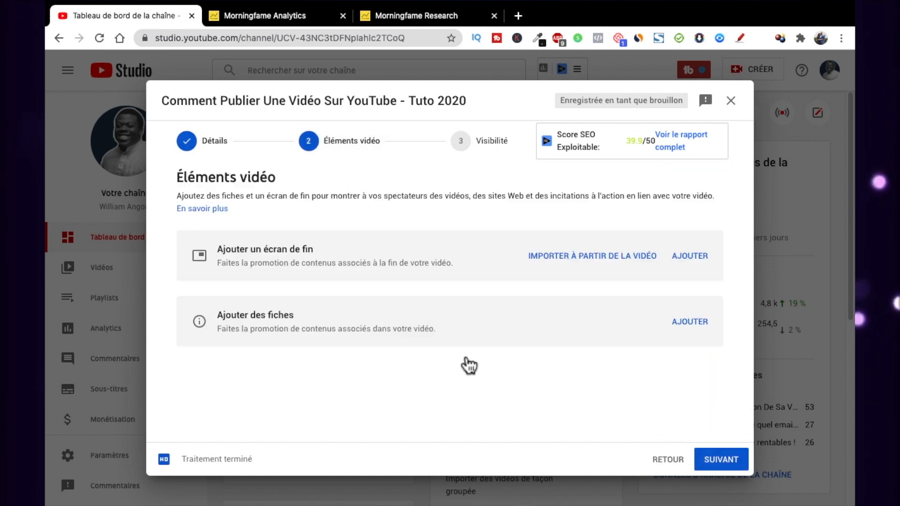